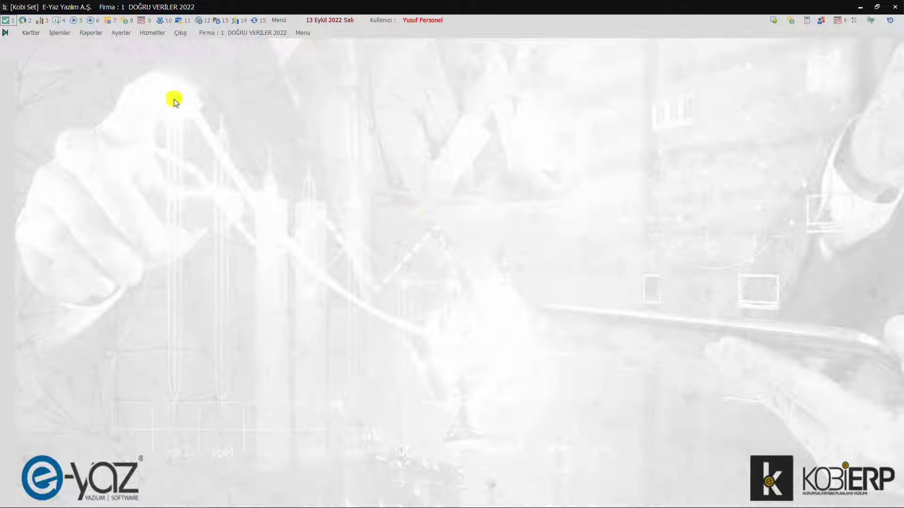
- Open the Çek Senet Bordroları transaction window and maximize it
left_click(66, 36)
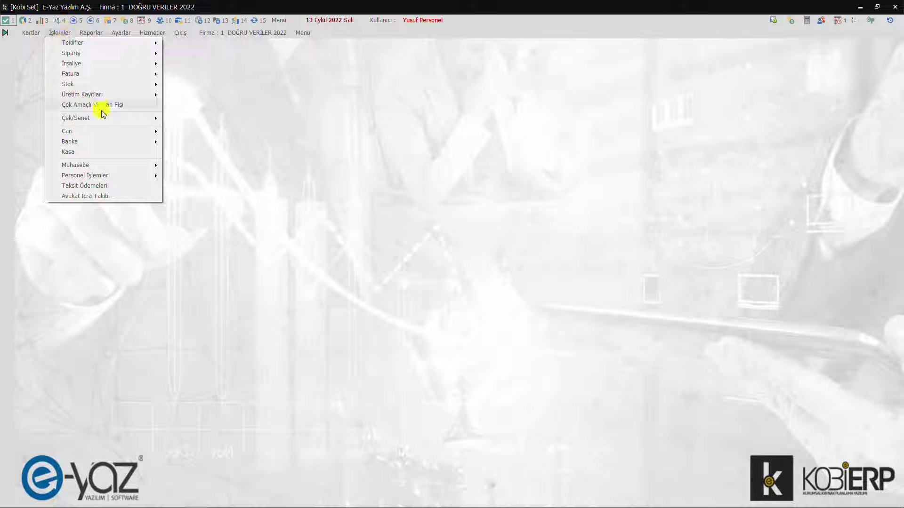
mouse_move(106, 118)
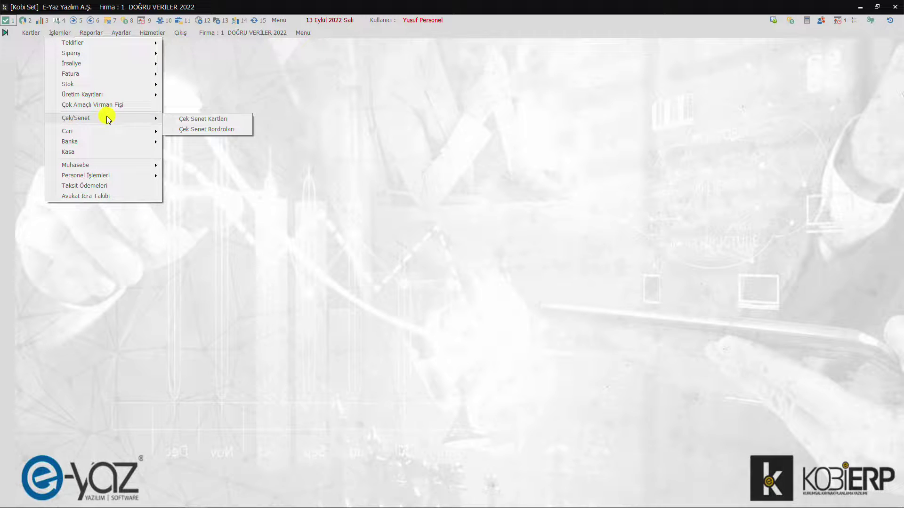
left_click(210, 129)
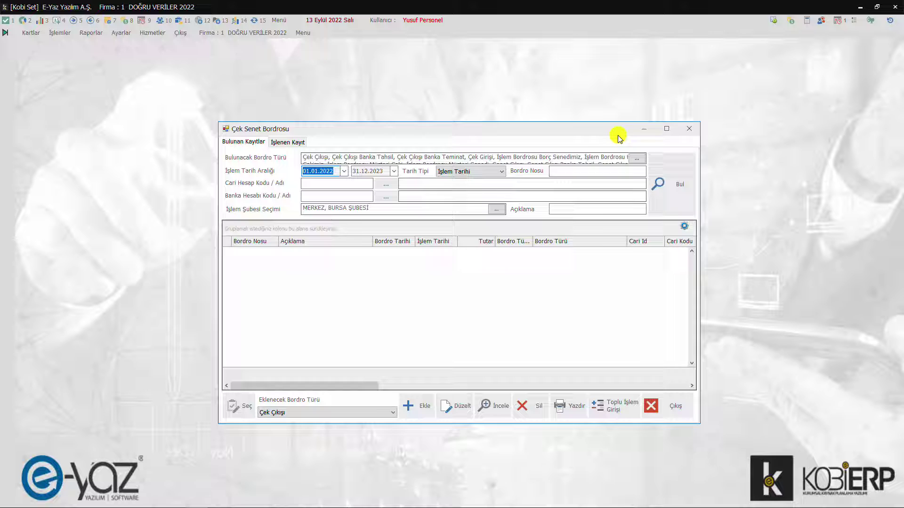
left_click(666, 128)
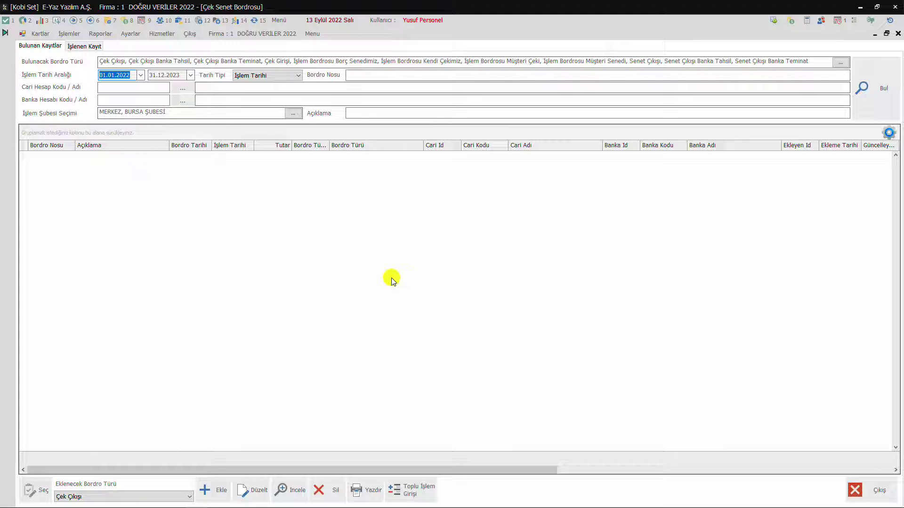
- Start a new slip of the type İşlem Bordrosu Müşteri Çeki
left_click(101, 496)
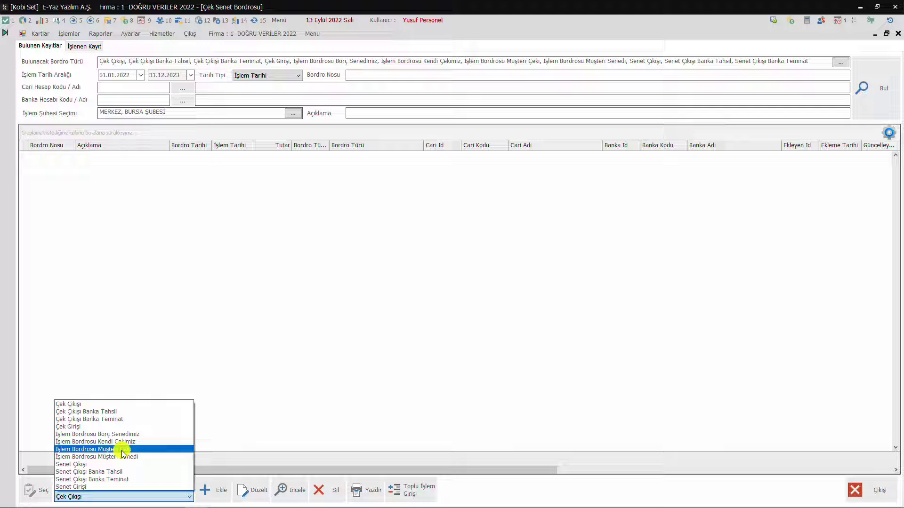
left_click(123, 450)
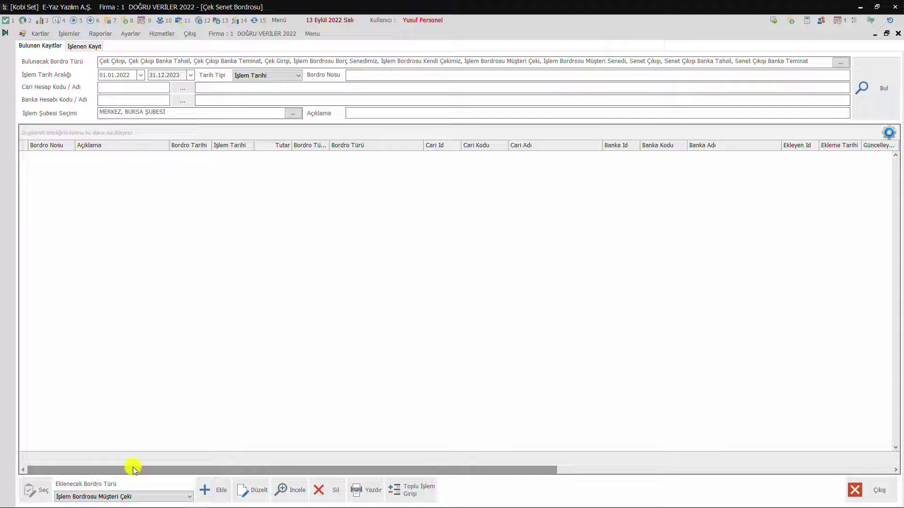
left_click(212, 489)
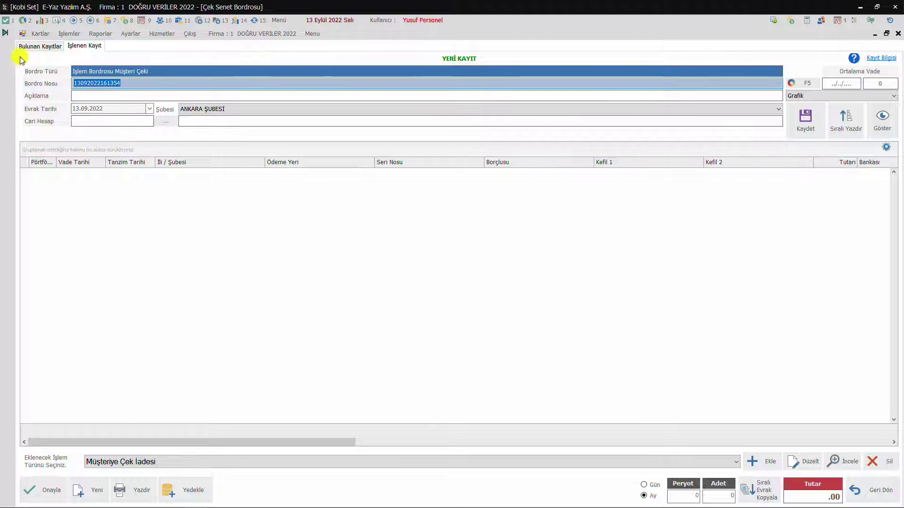
- Enter EĞİTİM as the slip's description and set its branch to BURSA ŞUBESİ
left_click(103, 97)
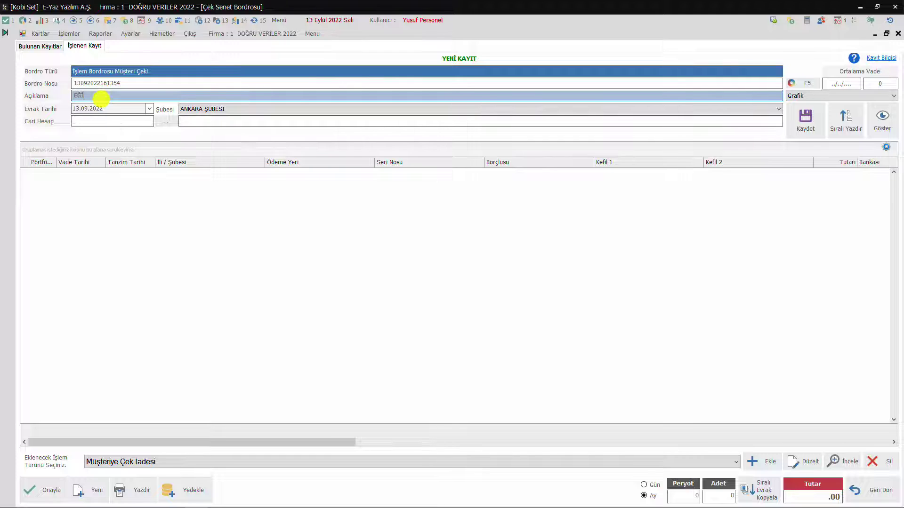
left_click(104, 109)
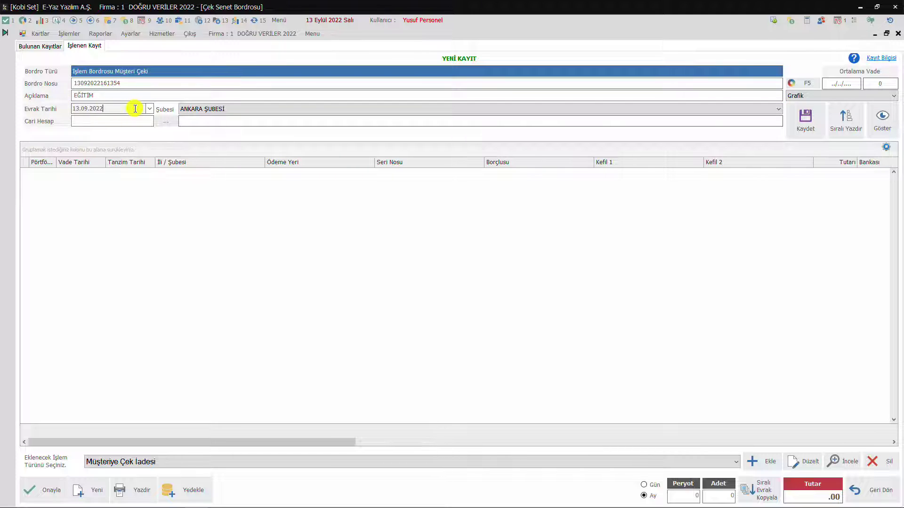
left_click(209, 110)
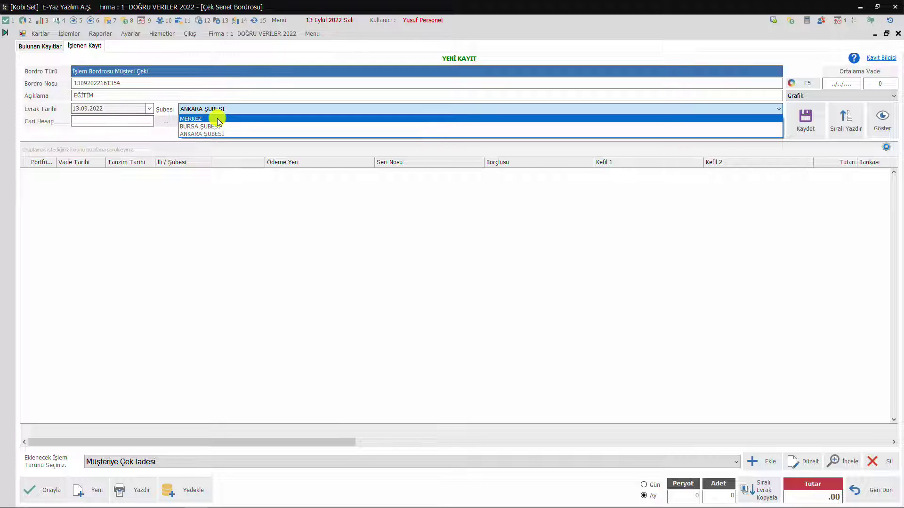
left_click(213, 126)
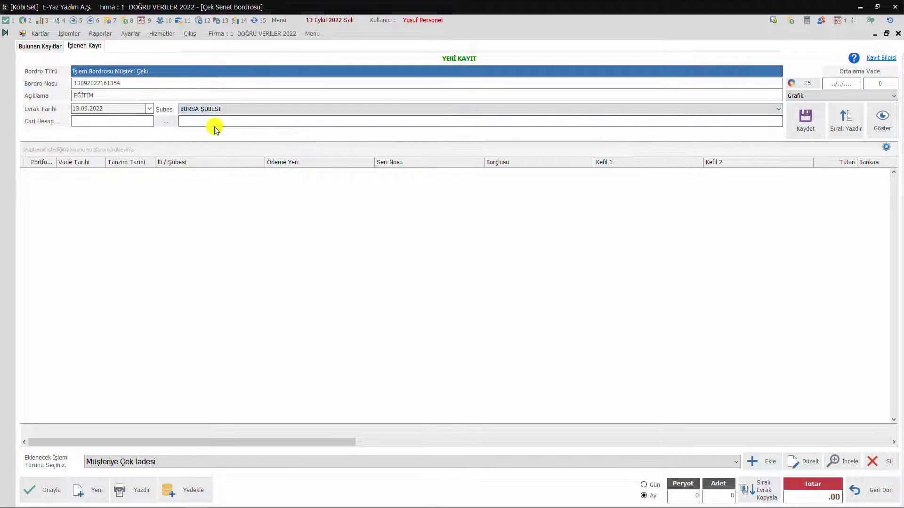
- Assign the customer account BYLM İNŞAAT LTD. ŞTİ. from the MÜŞTERİLER group and save the slip
left_click(165, 122)
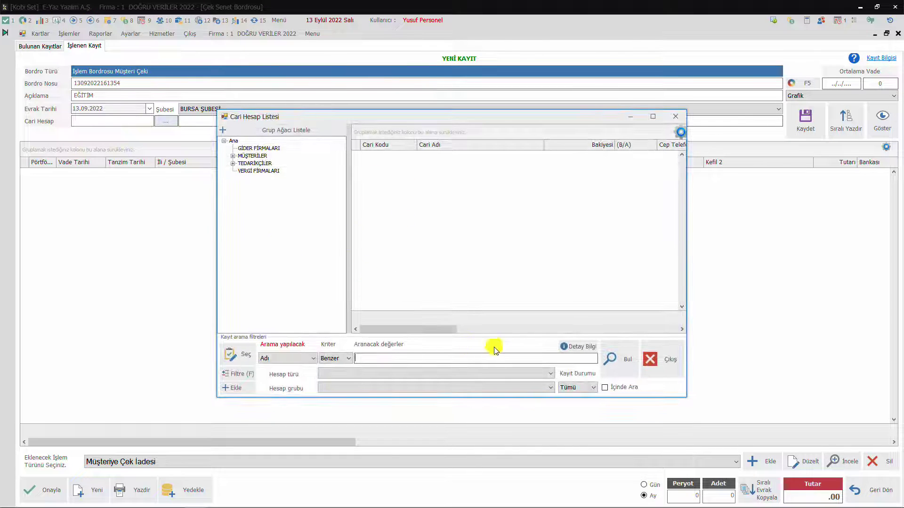
left_click(252, 156)
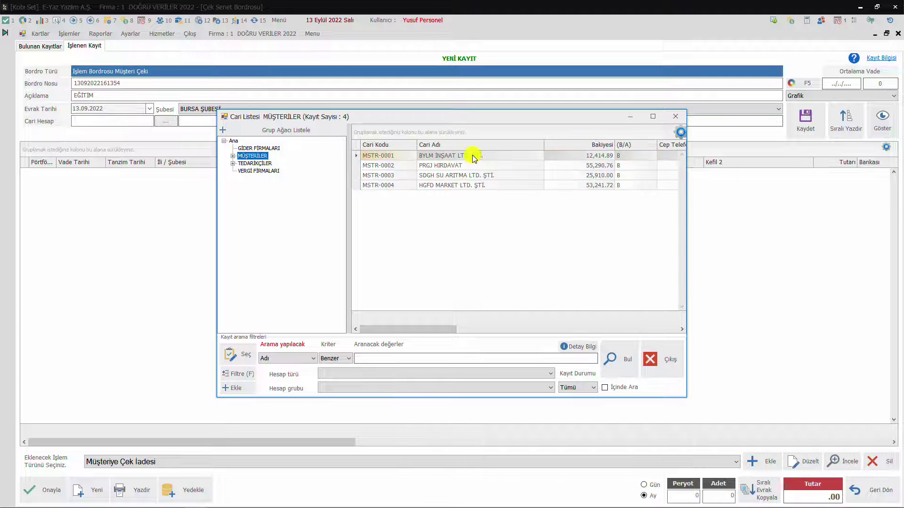
double_click(472, 155)
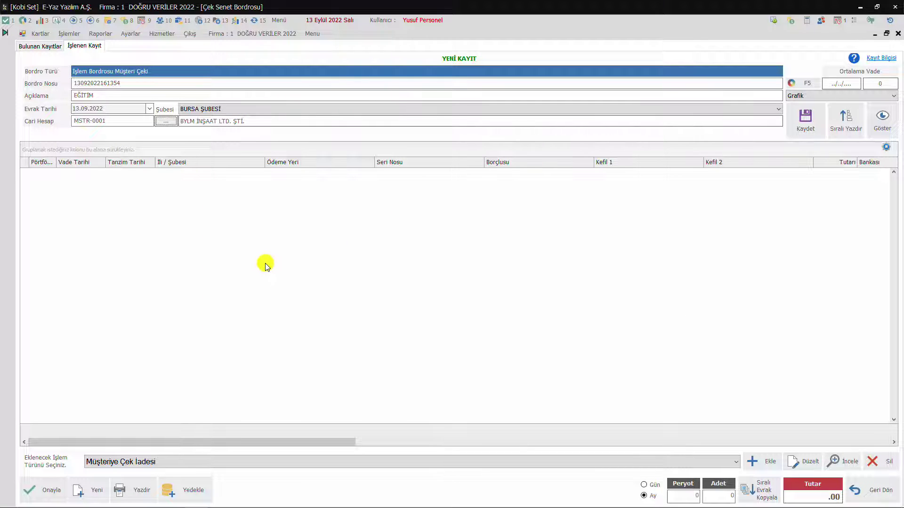
left_click(802, 131)
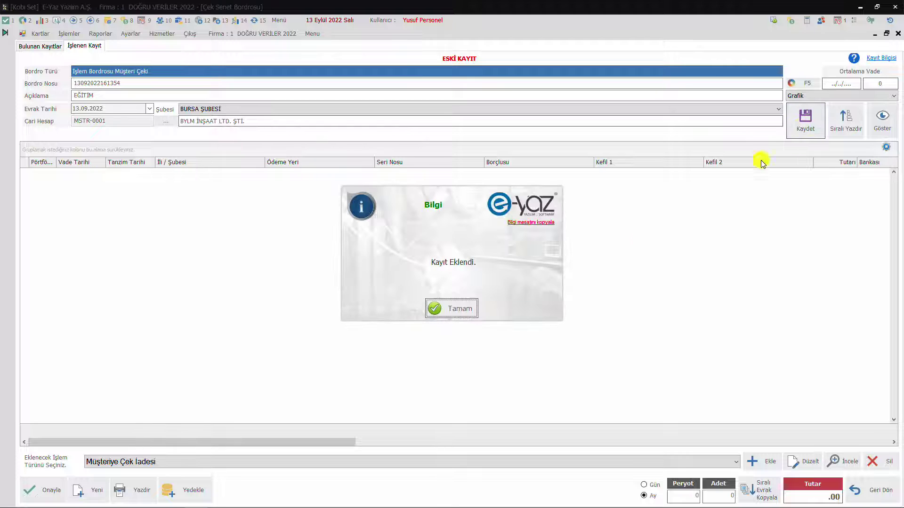
left_click(463, 307)
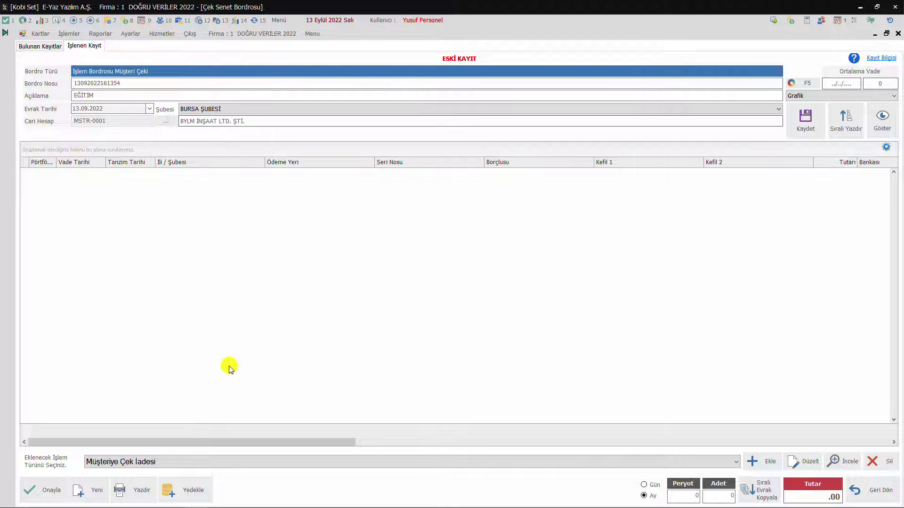
- Start adding a Pörtföyden Çek Tahsili transaction to the slip
left_click(121, 462)
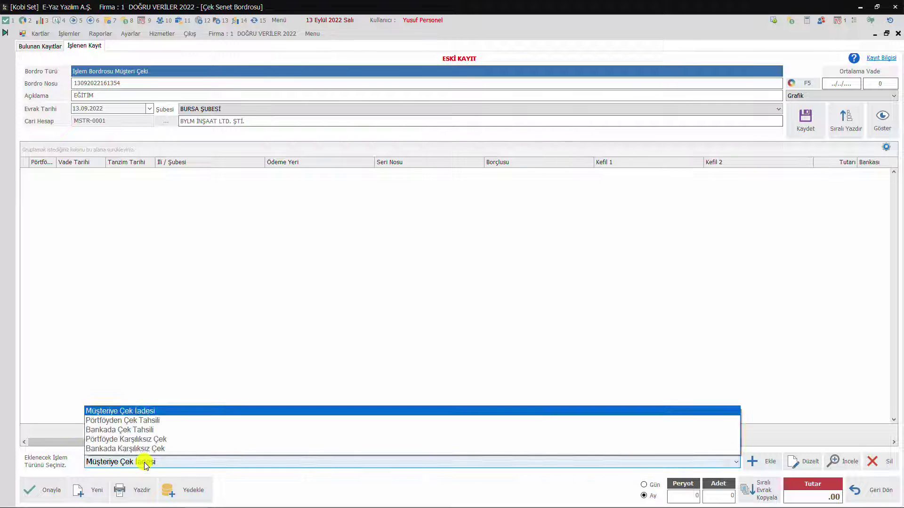
left_click(143, 463)
left_click(147, 370)
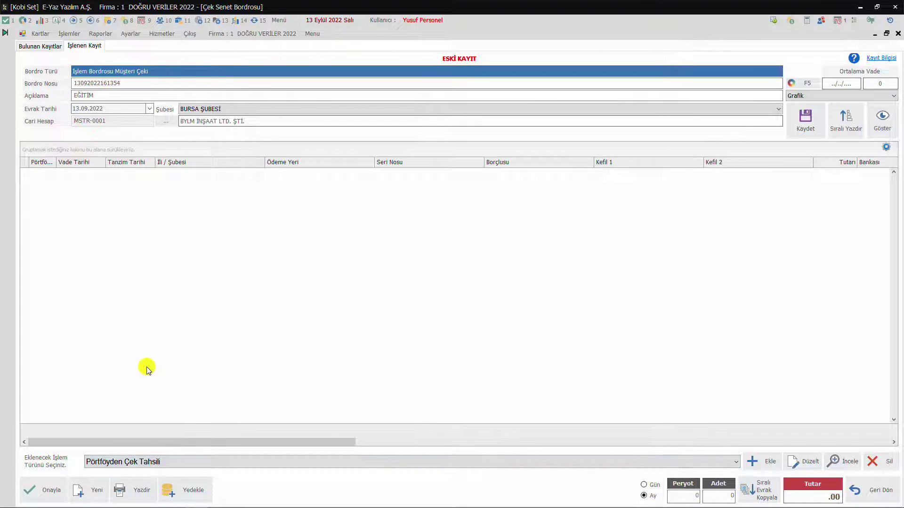
left_click(765, 462)
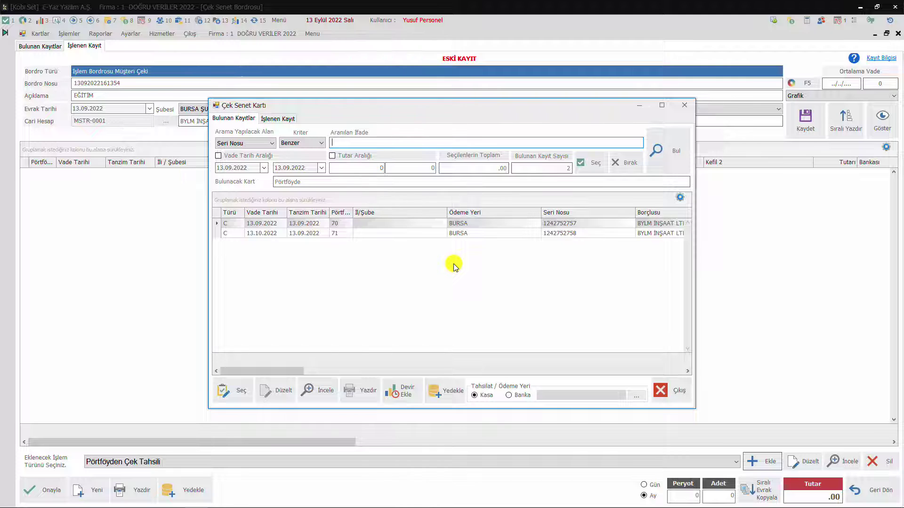
- Add the check with portfolio number 70, due 13.09.2022, collecting it into the cash account 02 / BURSA KASA
left_click(275, 226)
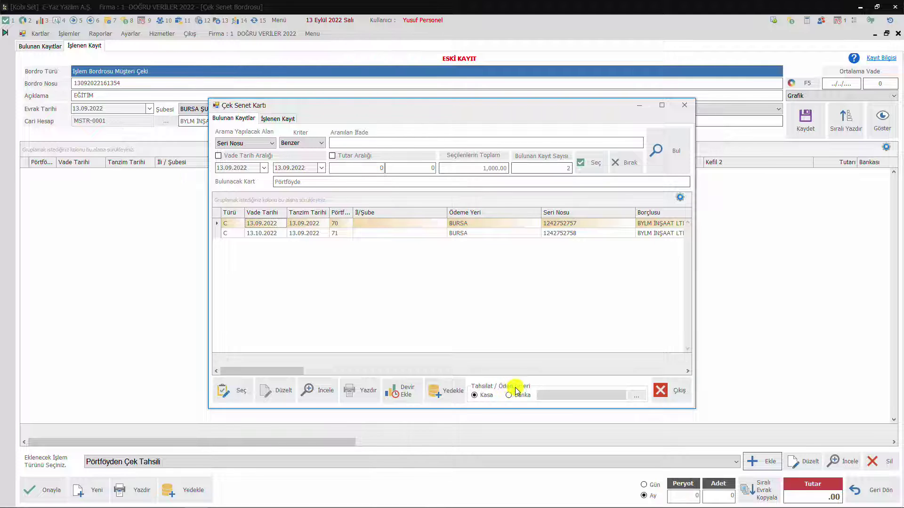
left_click(485, 398)
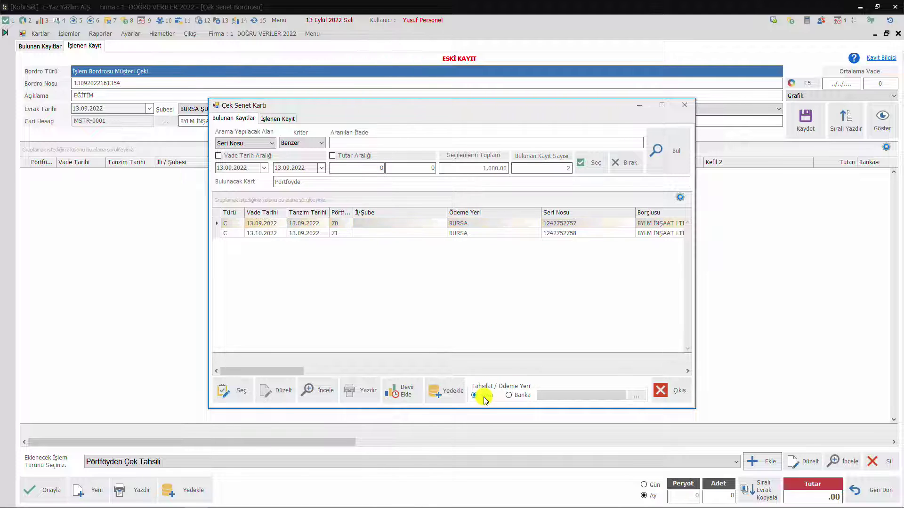
left_click(636, 396)
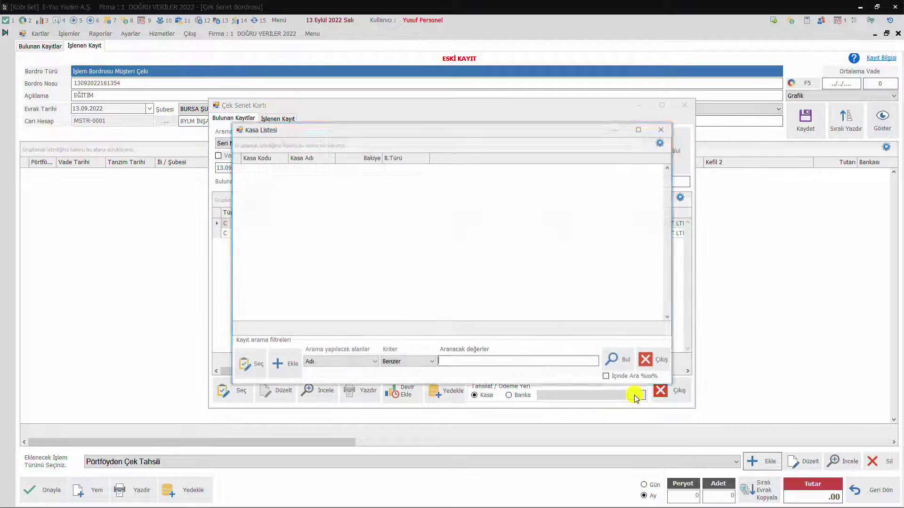
left_click(616, 360)
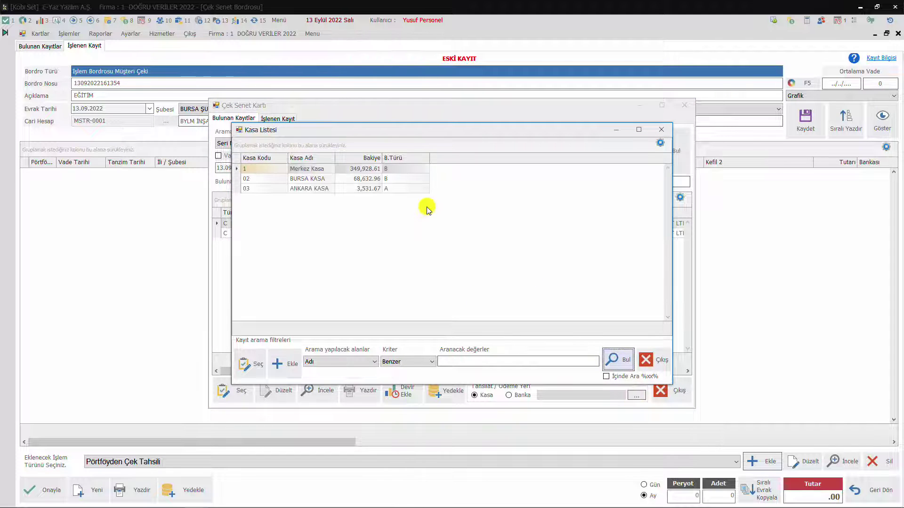
double_click(310, 179)
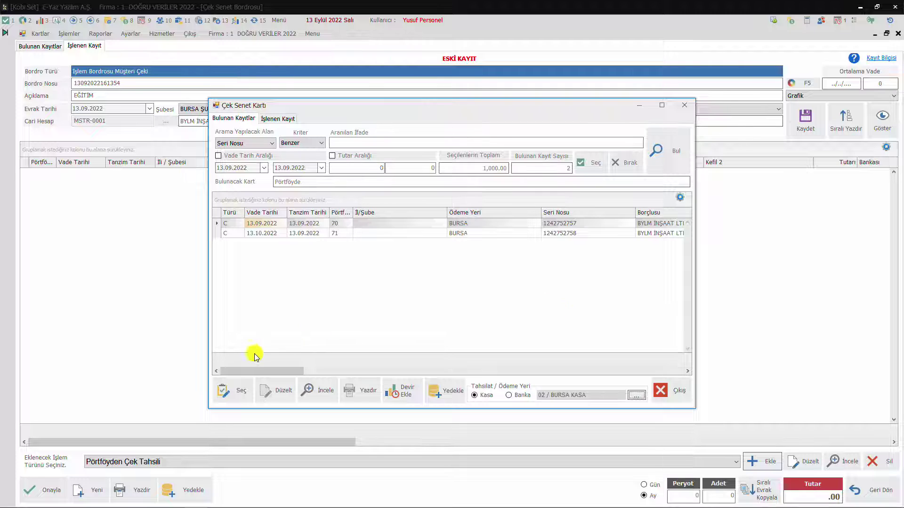
left_click(238, 389)
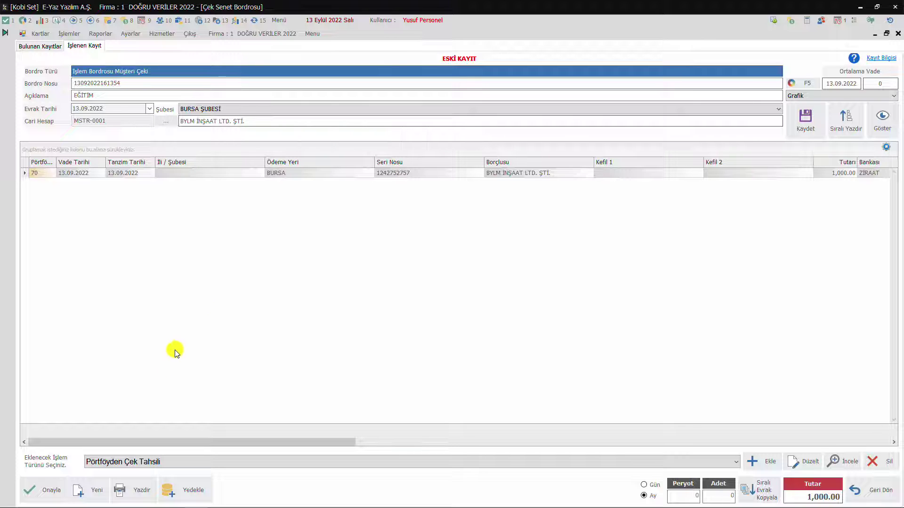
- Add the check with portfolio number 71 as Müşteriye Çek İadesi and approve the slip
left_click(101, 464)
left_click(125, 356)
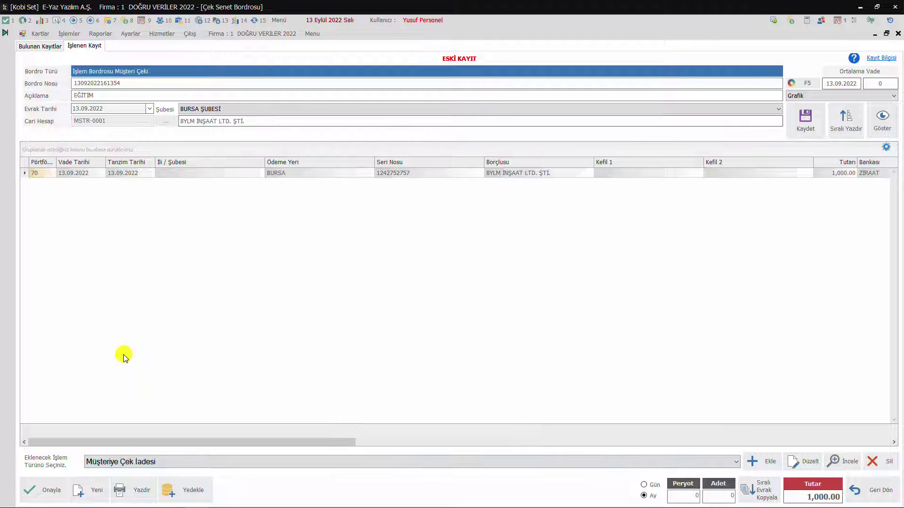
left_click(763, 462)
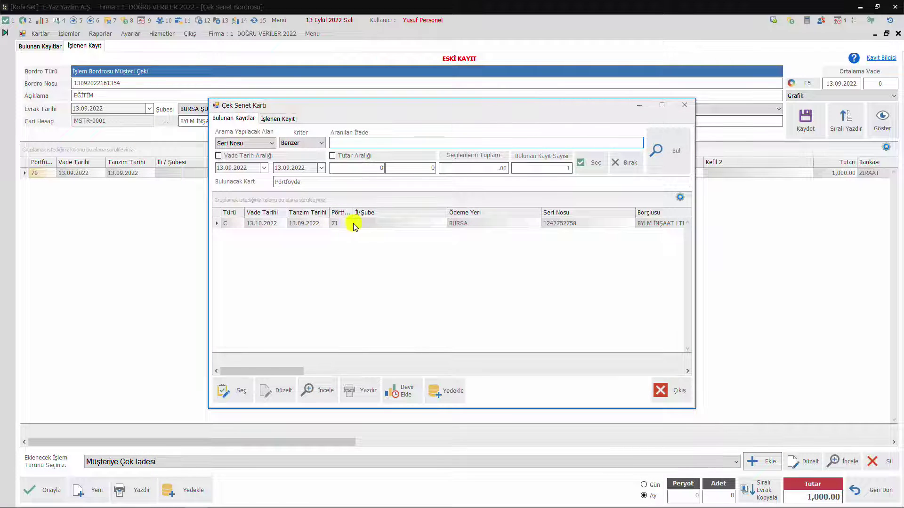
left_click(344, 225)
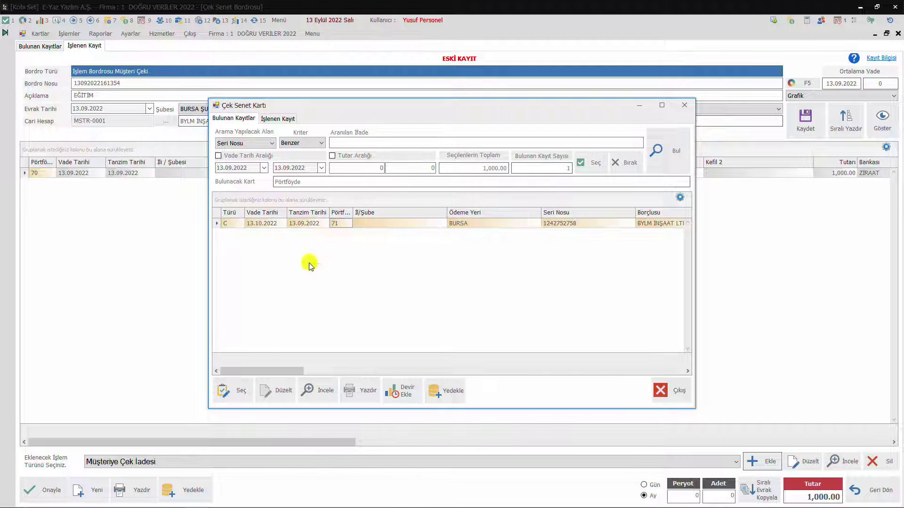
left_click(236, 390)
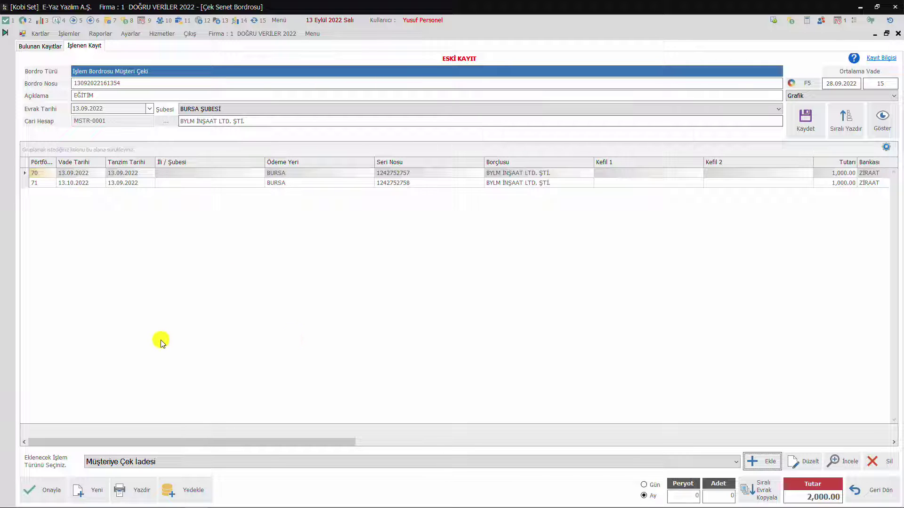
left_click(50, 490)
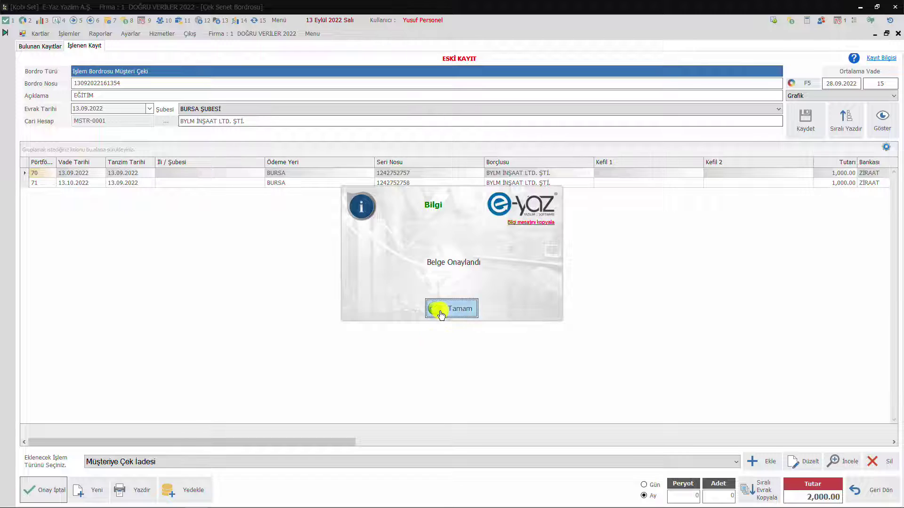
left_click(441, 312)
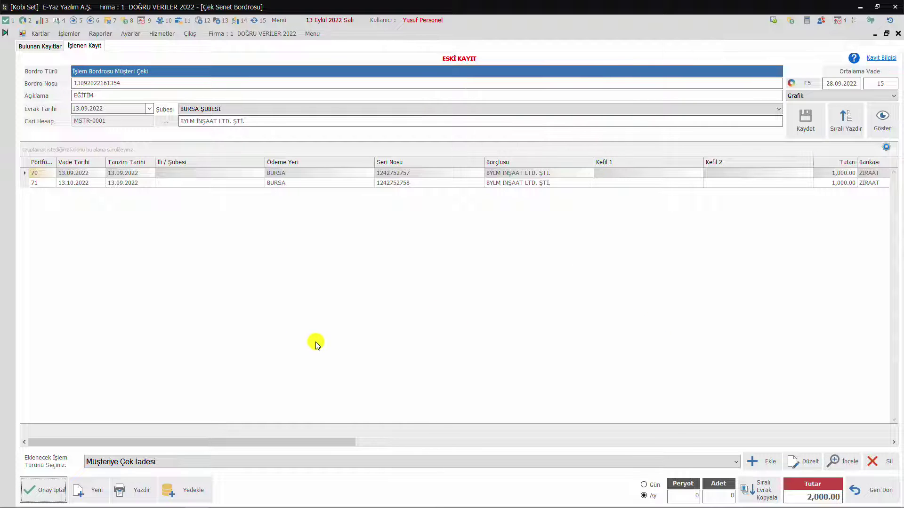
- Examine the Durumu status of both checks on the slip and close the slip window
left_click_drag(277, 441, 699, 413)
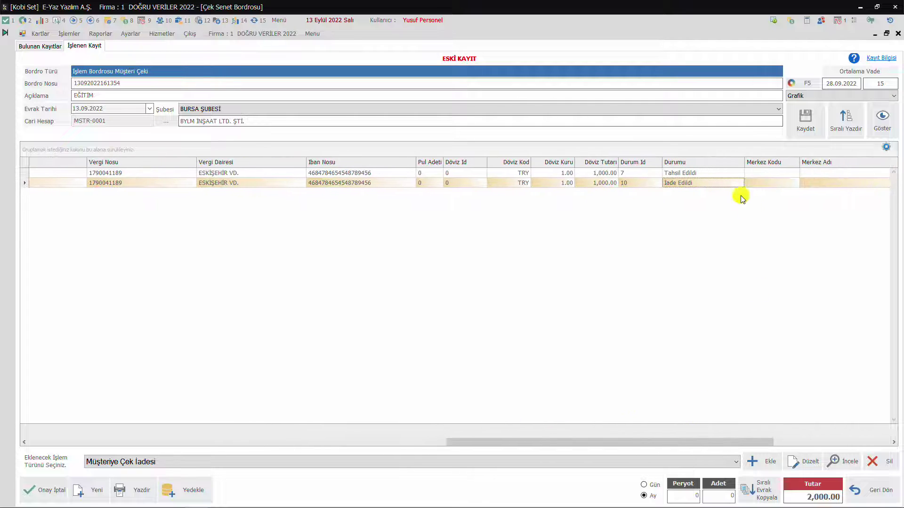
left_click(697, 173)
left_click(701, 182)
key("Escape")
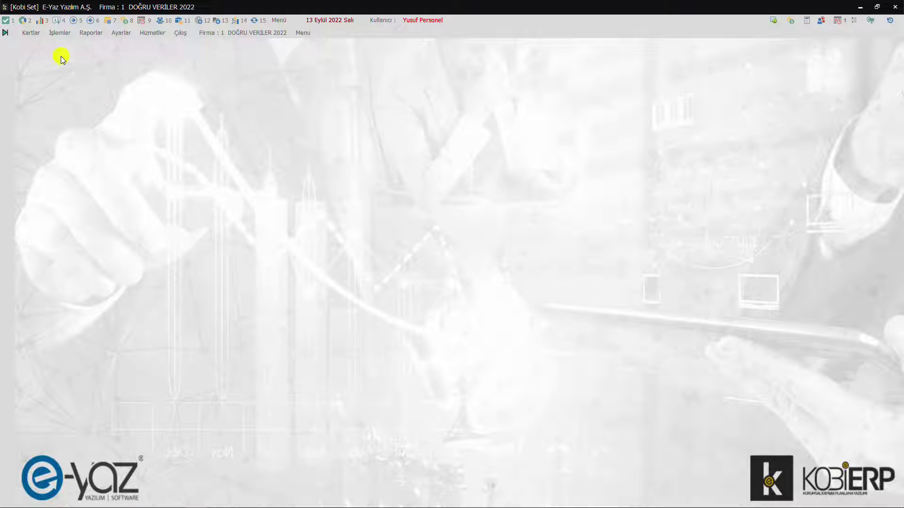
- Open the customer account cards (Cari hesap kartları)
left_click(30, 33)
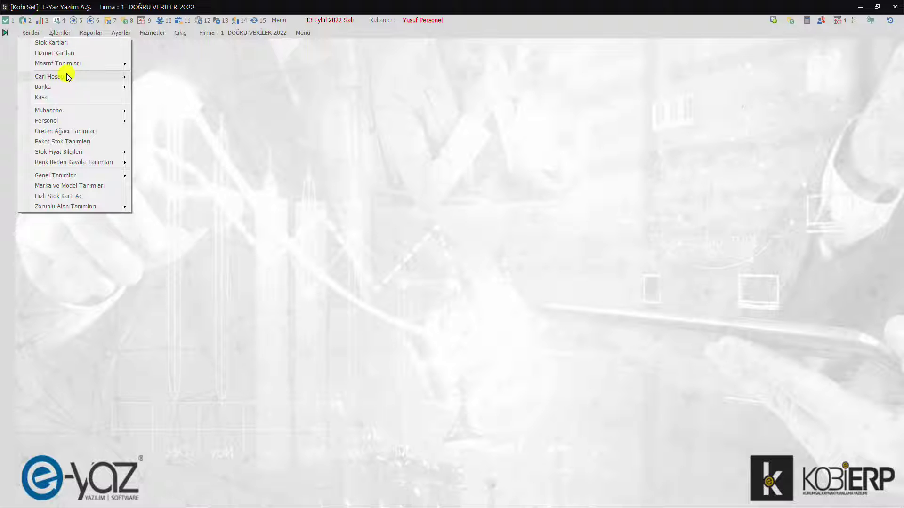
mouse_move(65, 78)
left_click(174, 81)
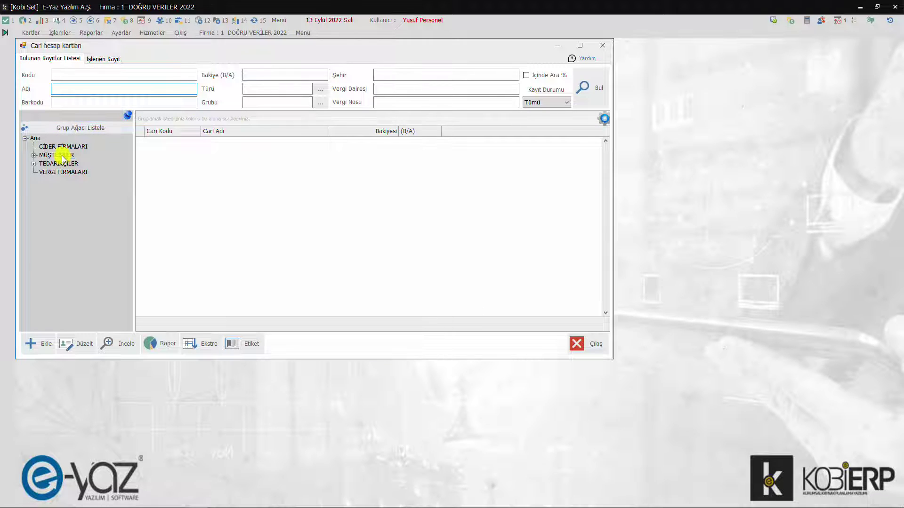
- Open the BYLM İNŞAAT LTD. ŞTİ. card from the MÜŞTERİLER group and show its Hareketler section in a maximized window
left_click(56, 155)
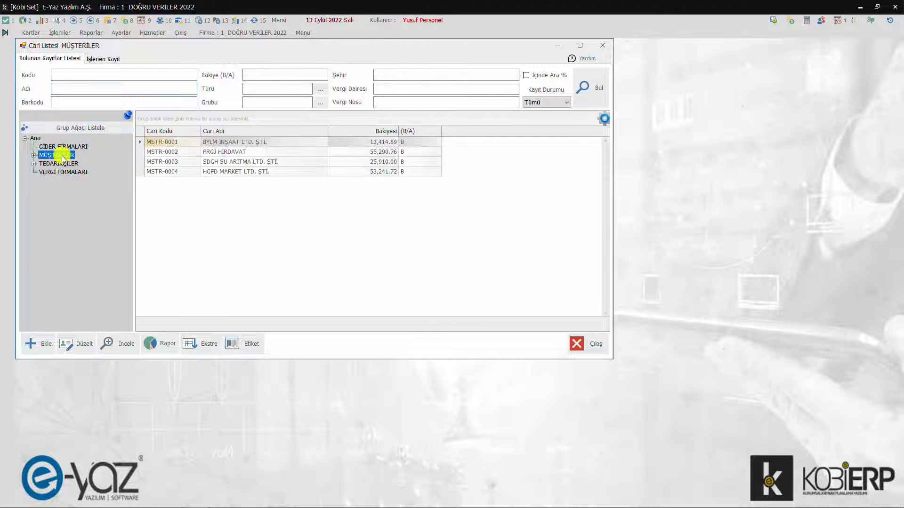
double_click(251, 143)
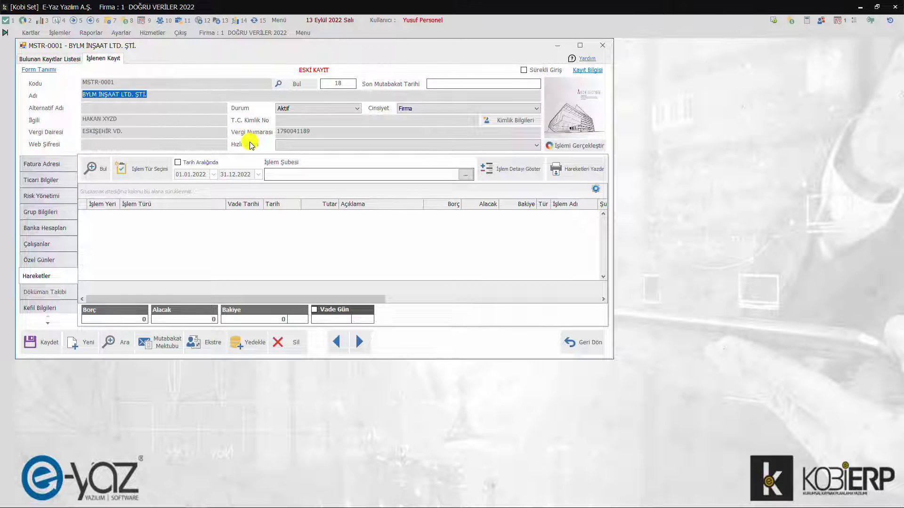
left_click(580, 45)
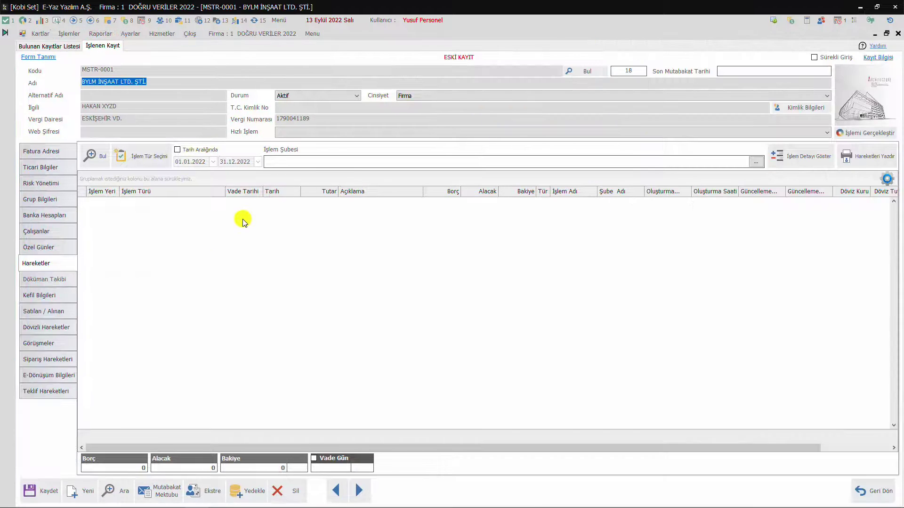
left_click(47, 263)
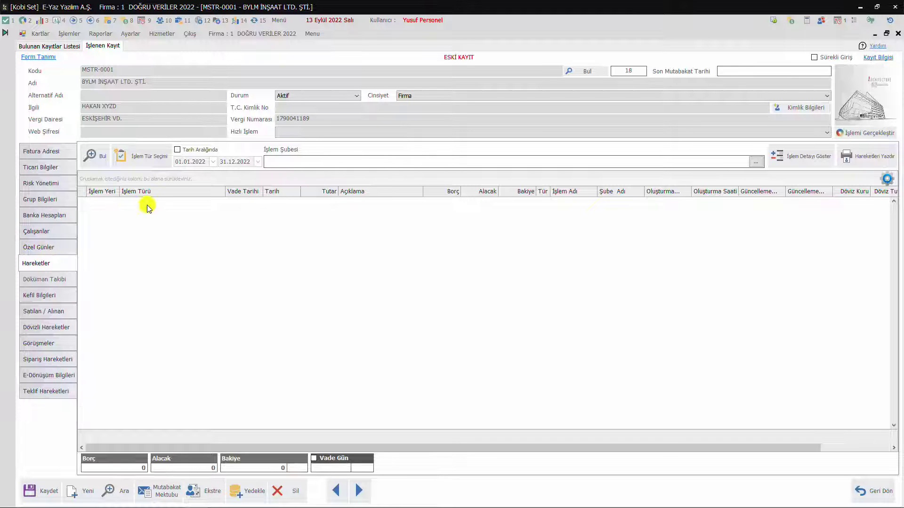
- List only the customer's Çek Senet movements and examine the 13.09.2022 Çek Girişi entries and the İşlem Bordrosu Müşteri Çeki entry
left_click(145, 157)
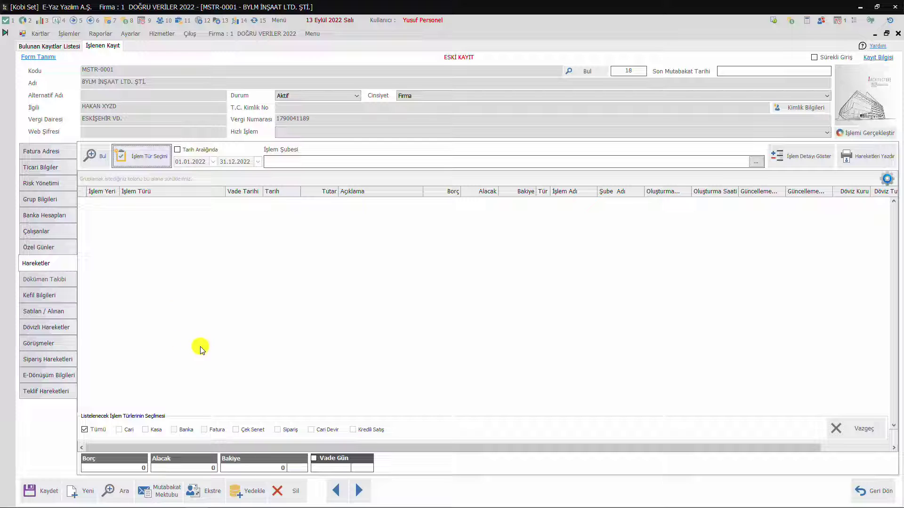
left_click(96, 433)
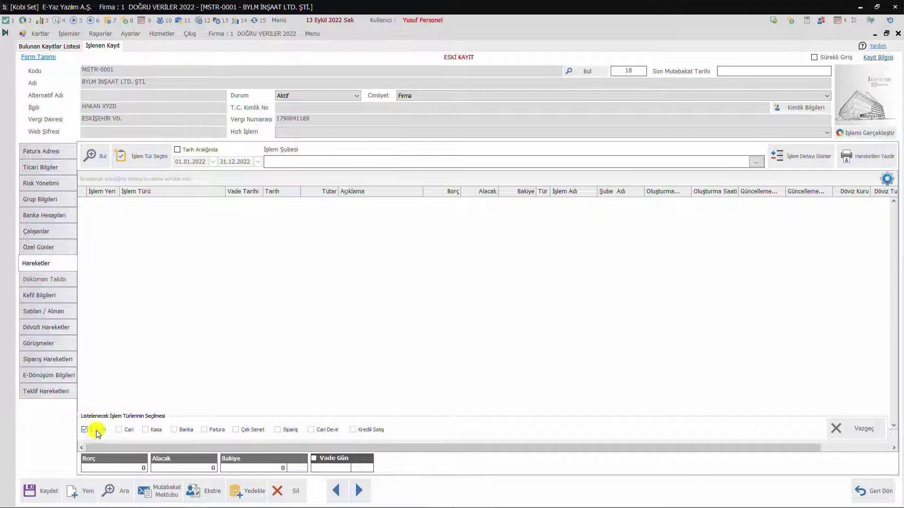
left_click(96, 432)
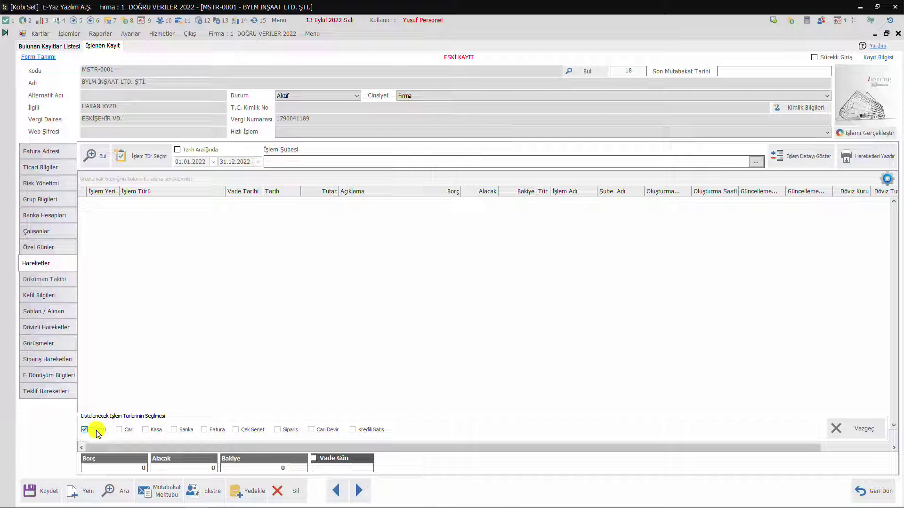
left_click(237, 430)
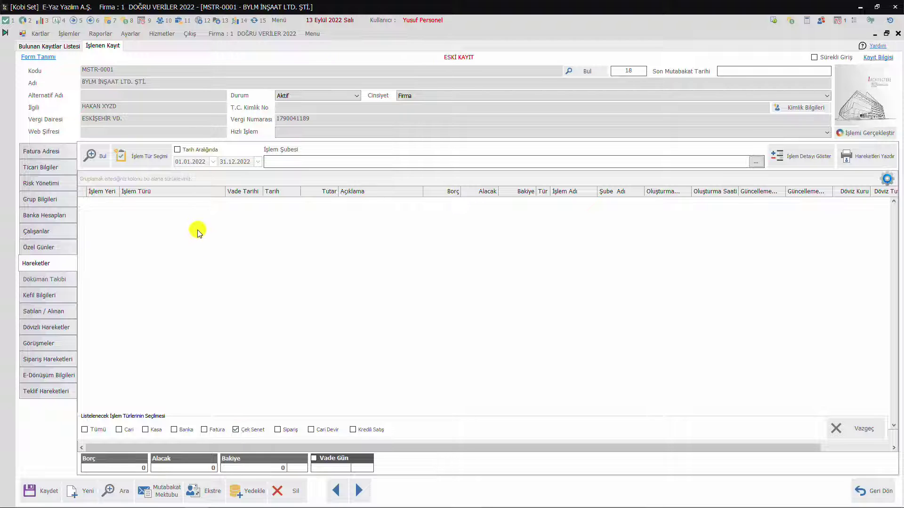
left_click(92, 156)
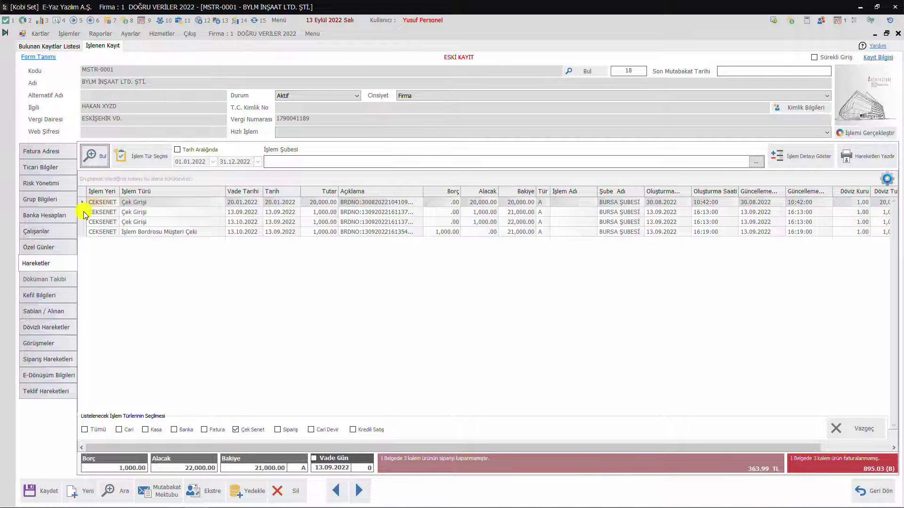
left_click_drag(84, 212, 85, 221)
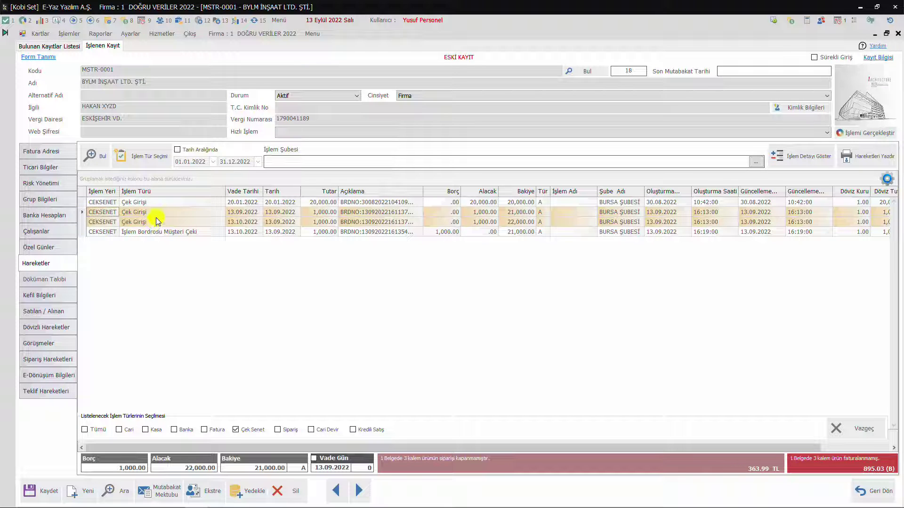
left_click(83, 232)
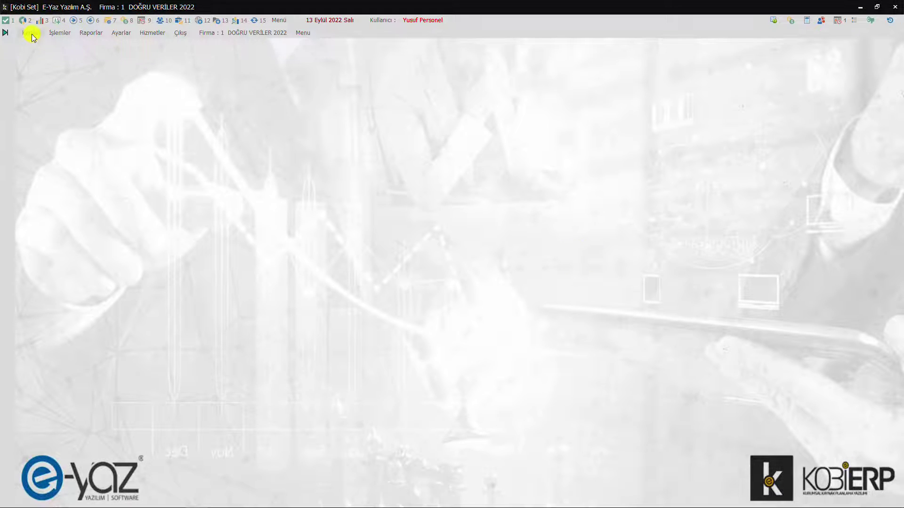
- Open the cash account definitions (Kasa tanımları) in a maximized window and load the 02 / BURSA KASA record
left_click(32, 33)
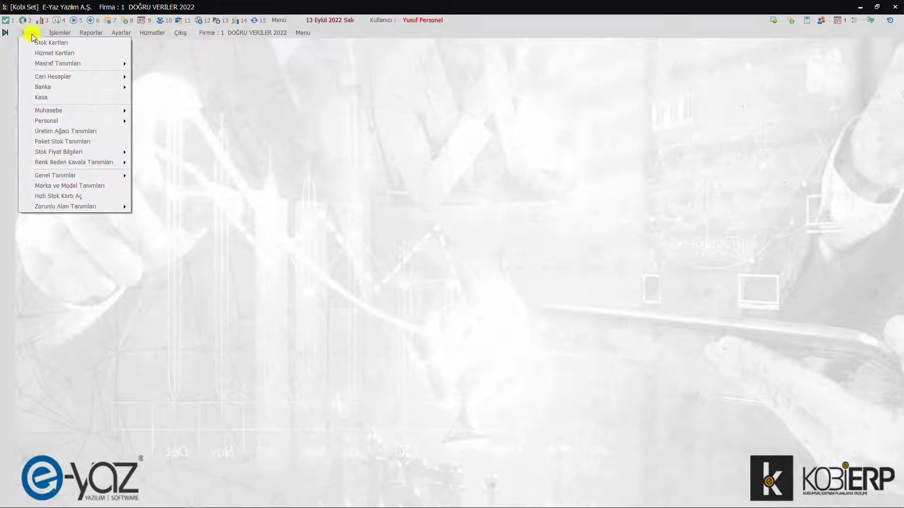
left_click(54, 96)
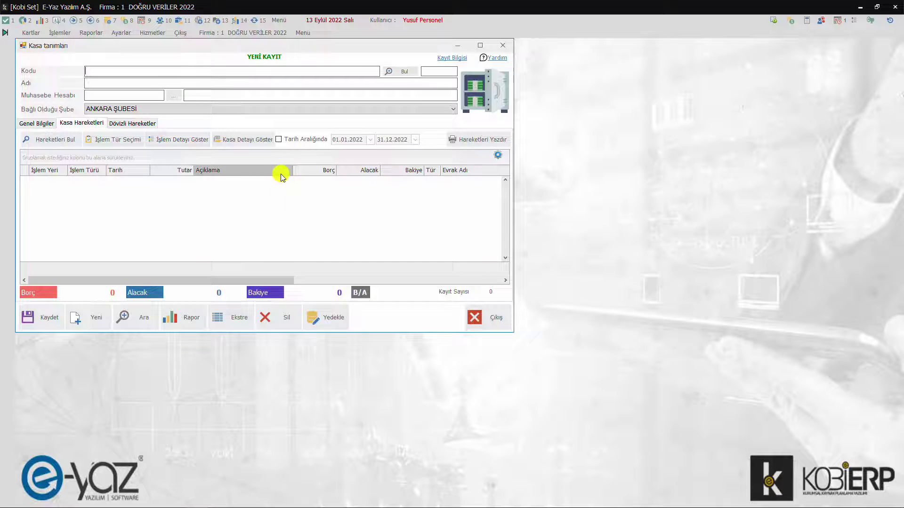
left_click(480, 46)
left_click(144, 492)
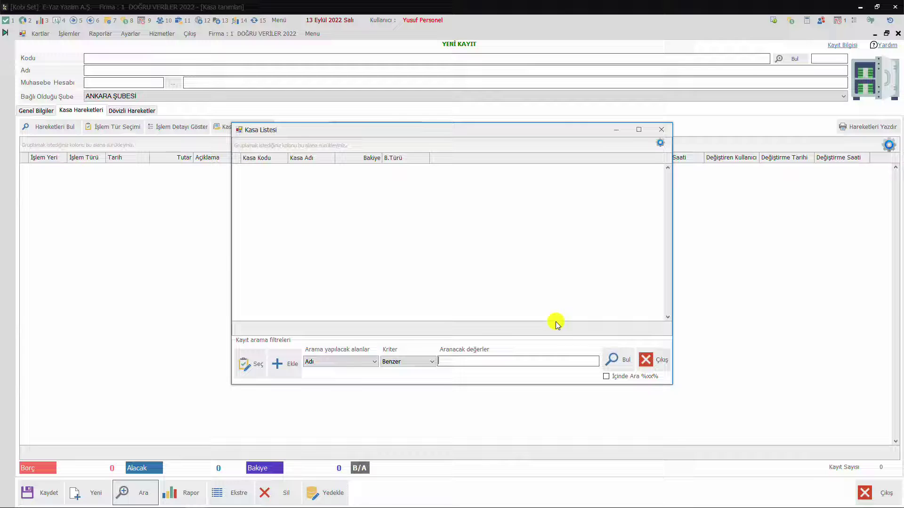
left_click(612, 360)
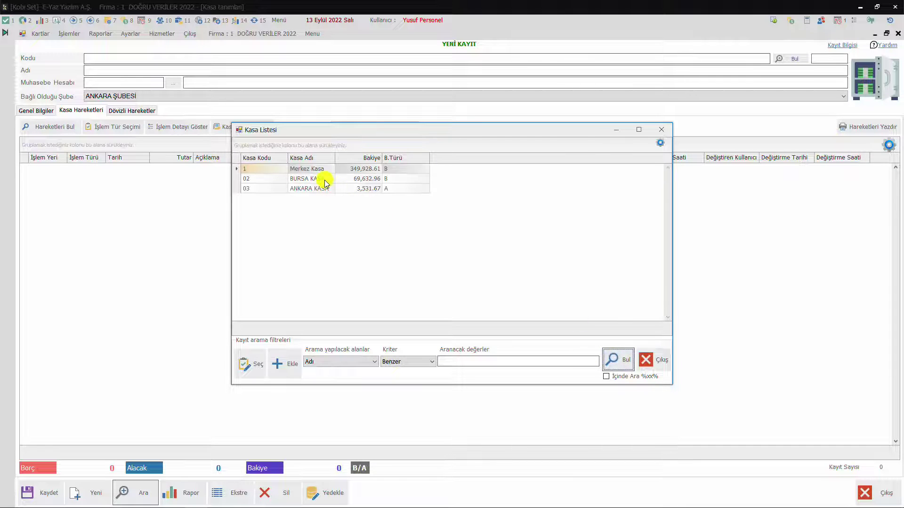
double_click(324, 179)
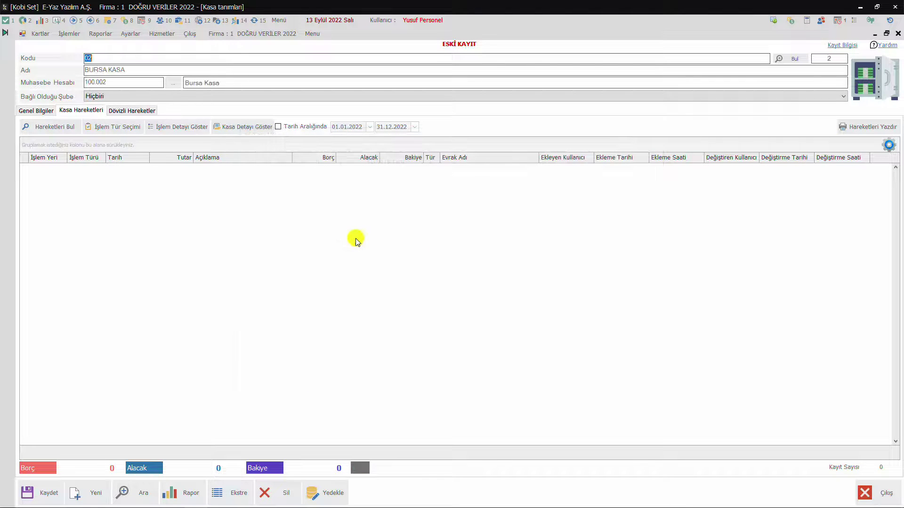
- List the BURSA KASA movements for the date range 13.09.2022 to 13.09.2022
left_click(281, 127)
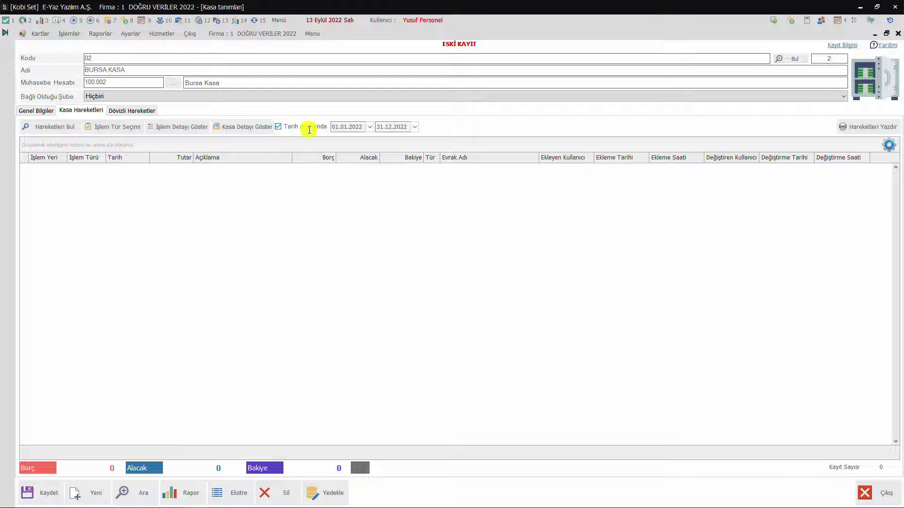
left_click(370, 127)
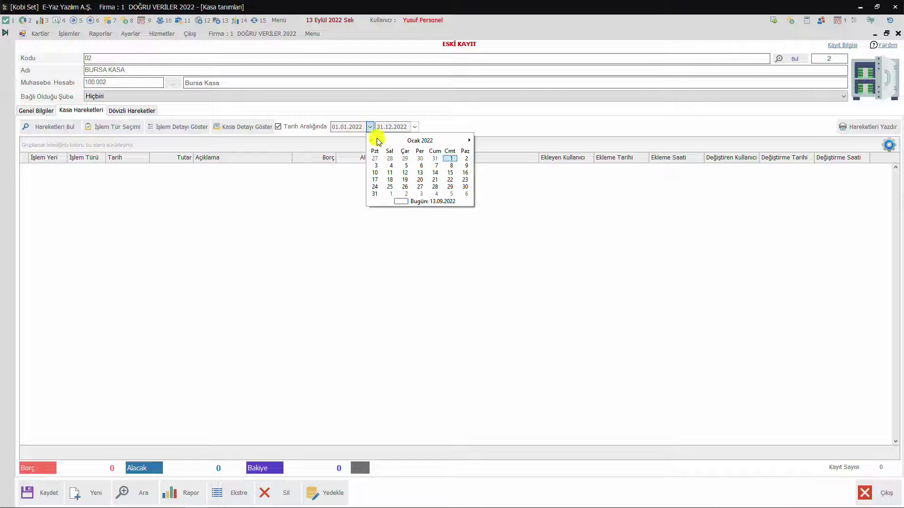
left_click(422, 201)
left_click(415, 127)
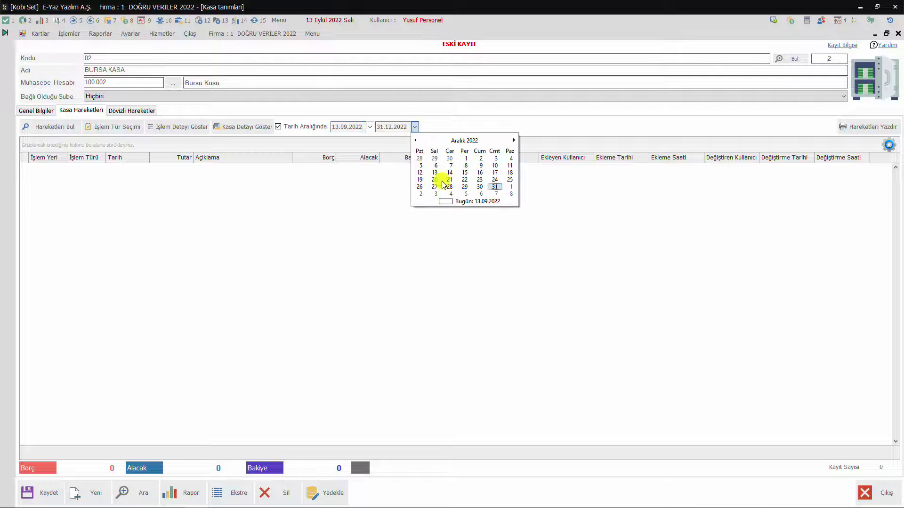
left_click(457, 202)
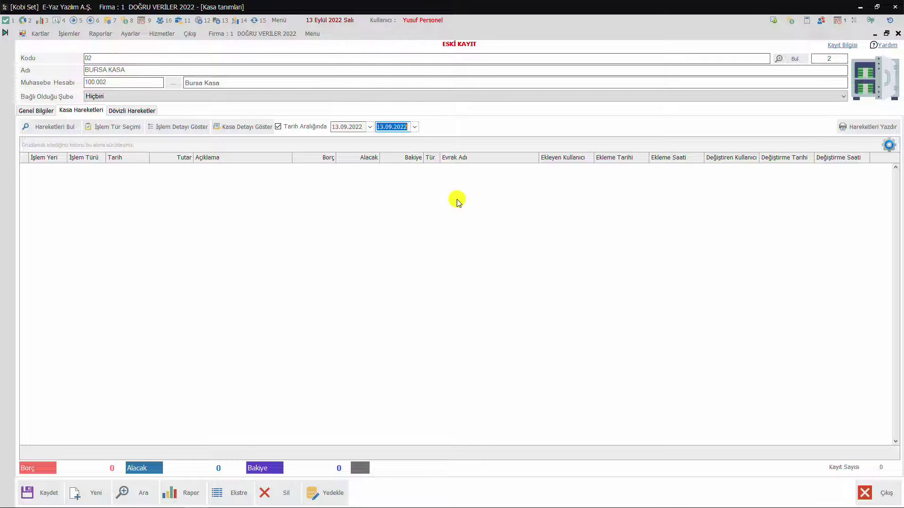
left_click(52, 126)
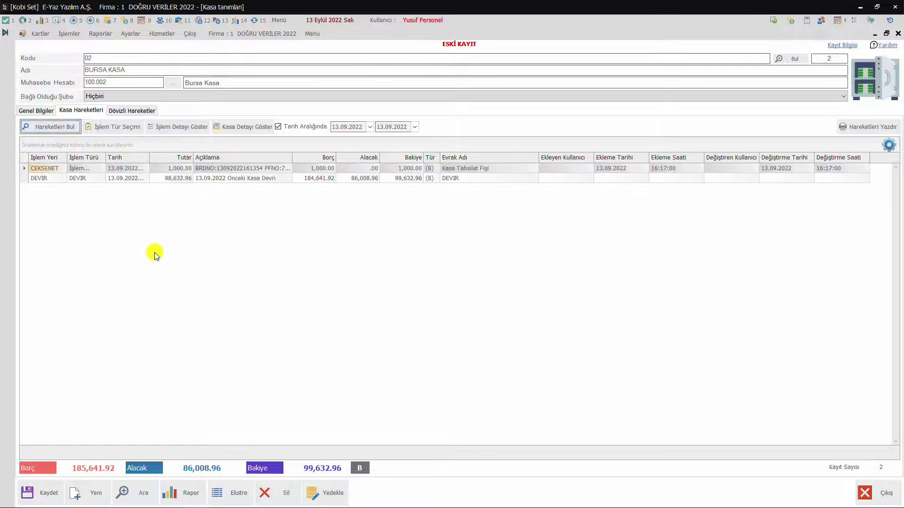
- Examine the type, amount and document name of the CEKSENET cash movement, and close the cash account window
left_click(129, 168)
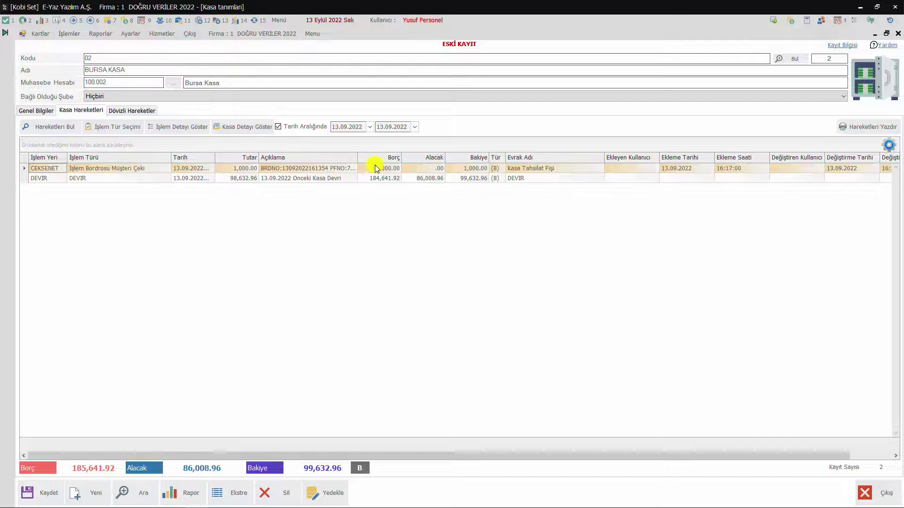
left_click(563, 169)
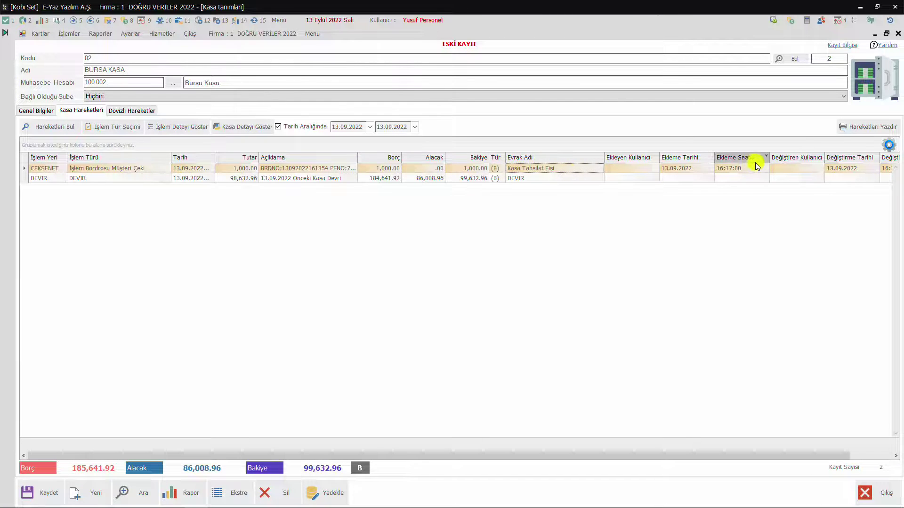
key("Escape")
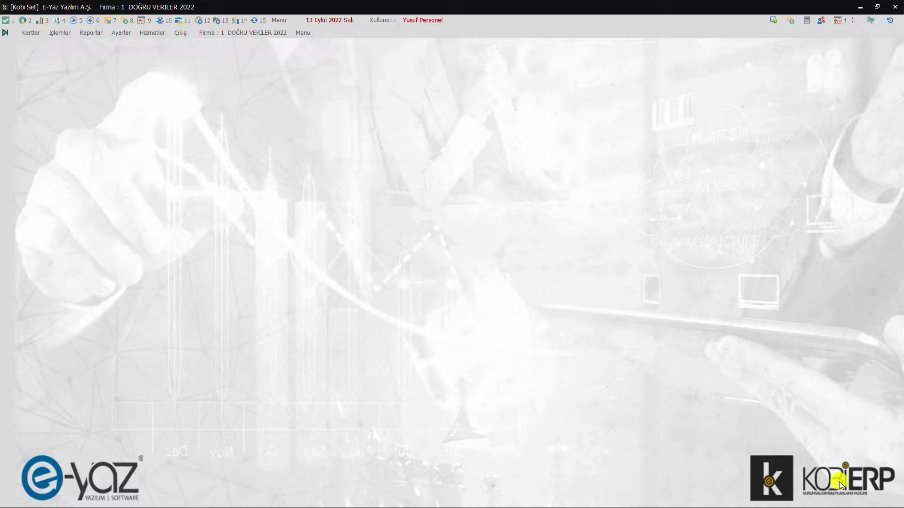